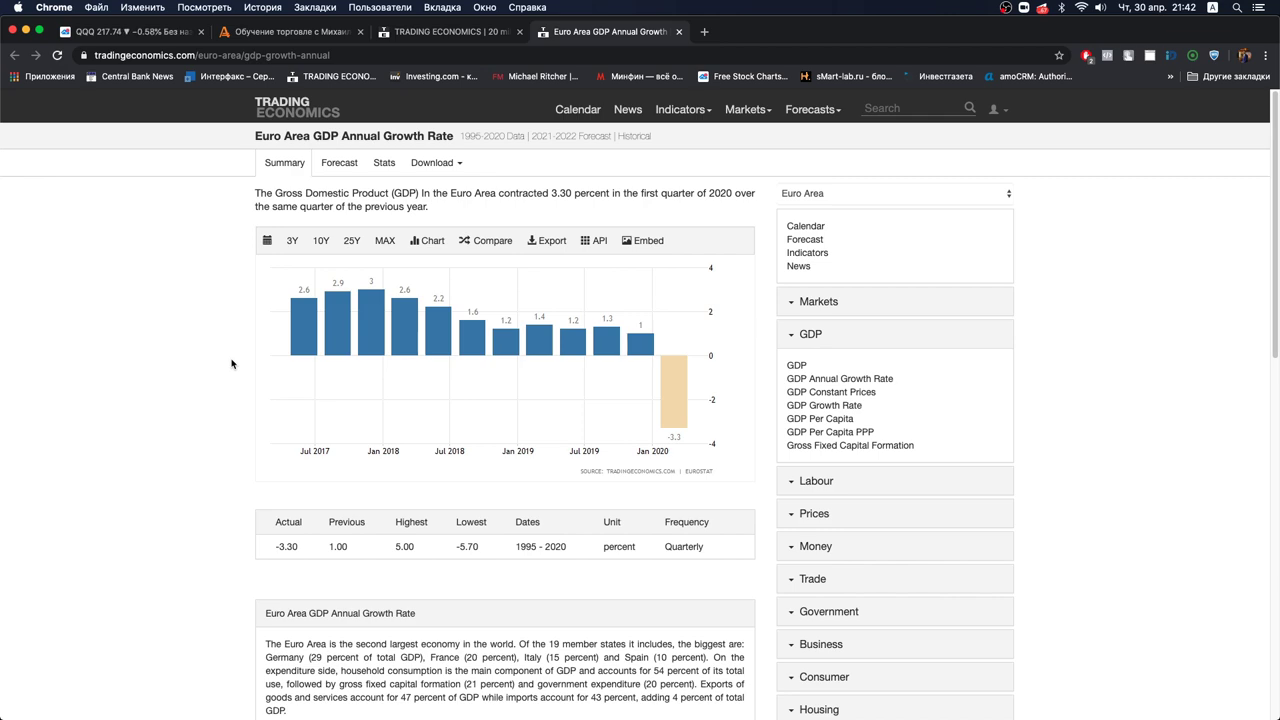
Step: Switch to the macroeconomic calendar workbook in Excel and look over the May 2020 dates
{"action": "key", "text": "super+Tab"}
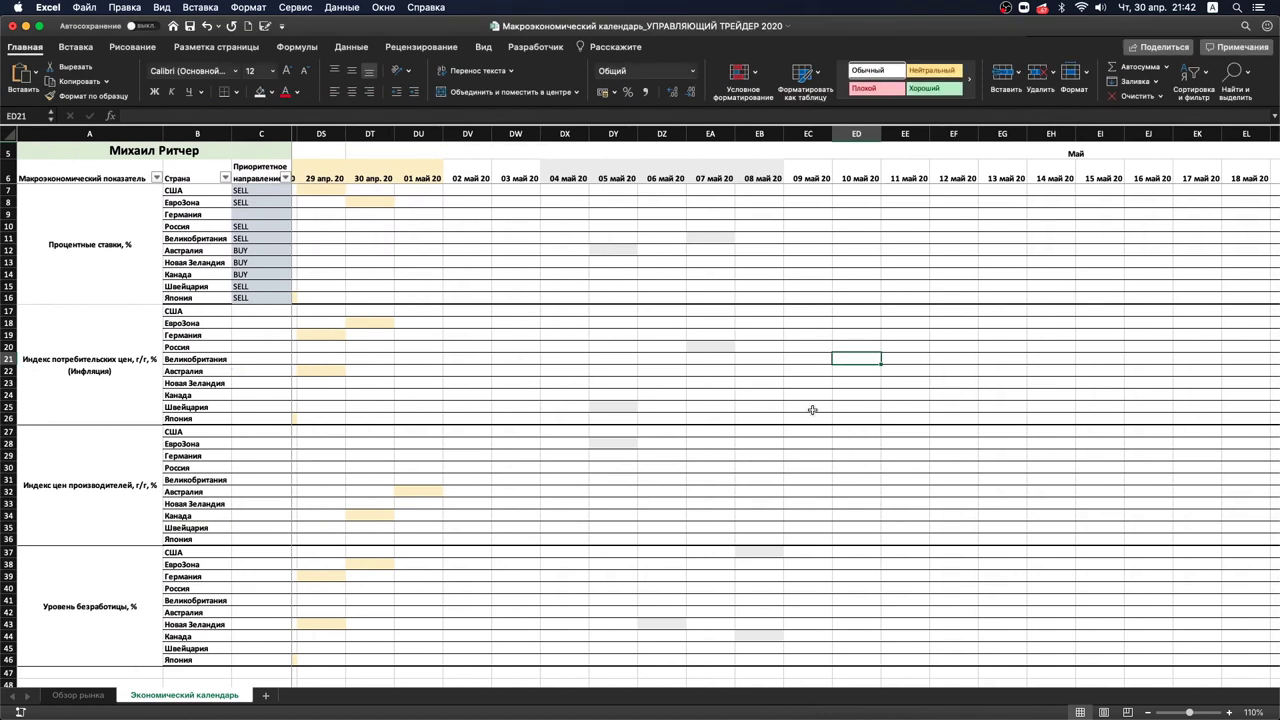
{"action": "scroll", "coordinate": [671, 408], "scroll_direction": "left", "scroll_amount": 3}
{"action": "scroll", "coordinate": [674, 408], "scroll_direction": "right", "scroll_amount": 3}
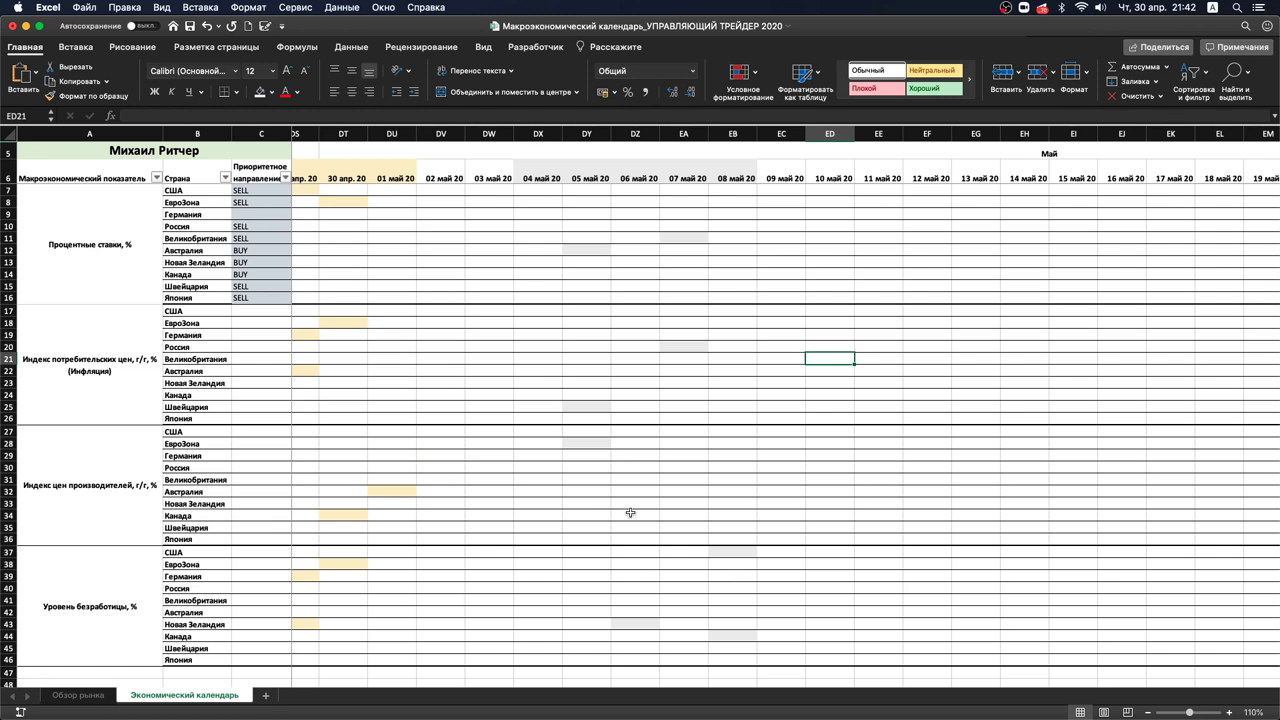
Step: Switch to Chrome and open the United States Initial Jobless Claims page from the country's Labour indicators on Trading Economics
{"action": "key", "text": "super+Tab"}
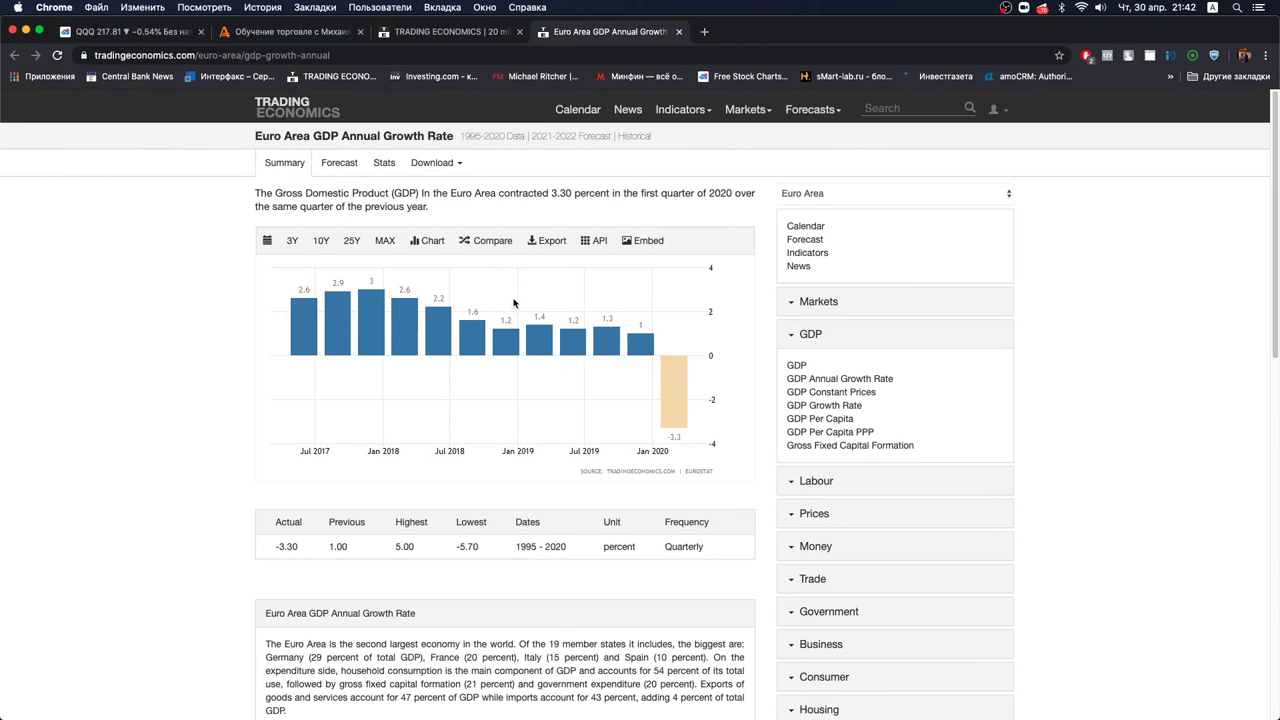
{"action": "scroll", "coordinate": [210, 436], "scroll_direction": "down", "scroll_amount": 10}
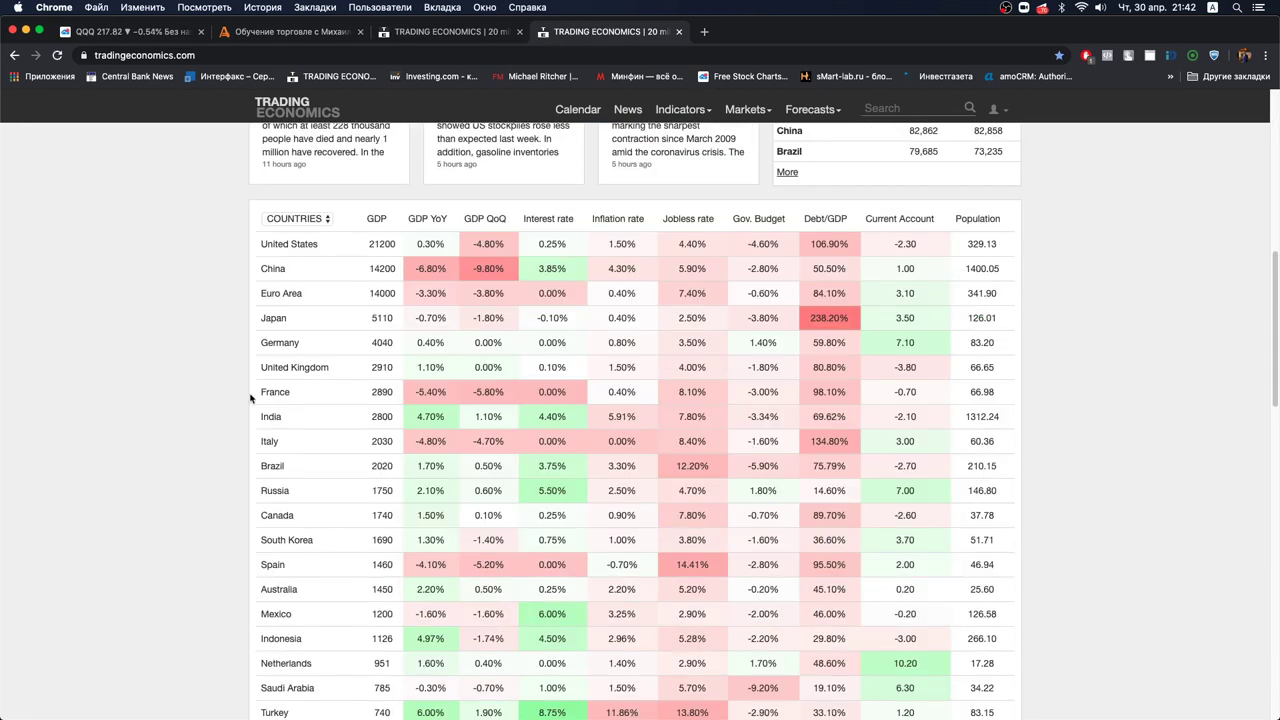
{"action": "left_click", "coordinate": [298, 247], "text": "super"}
{"action": "left_click", "coordinate": [800, 42]}
{"action": "left_click", "coordinate": [414, 165]}
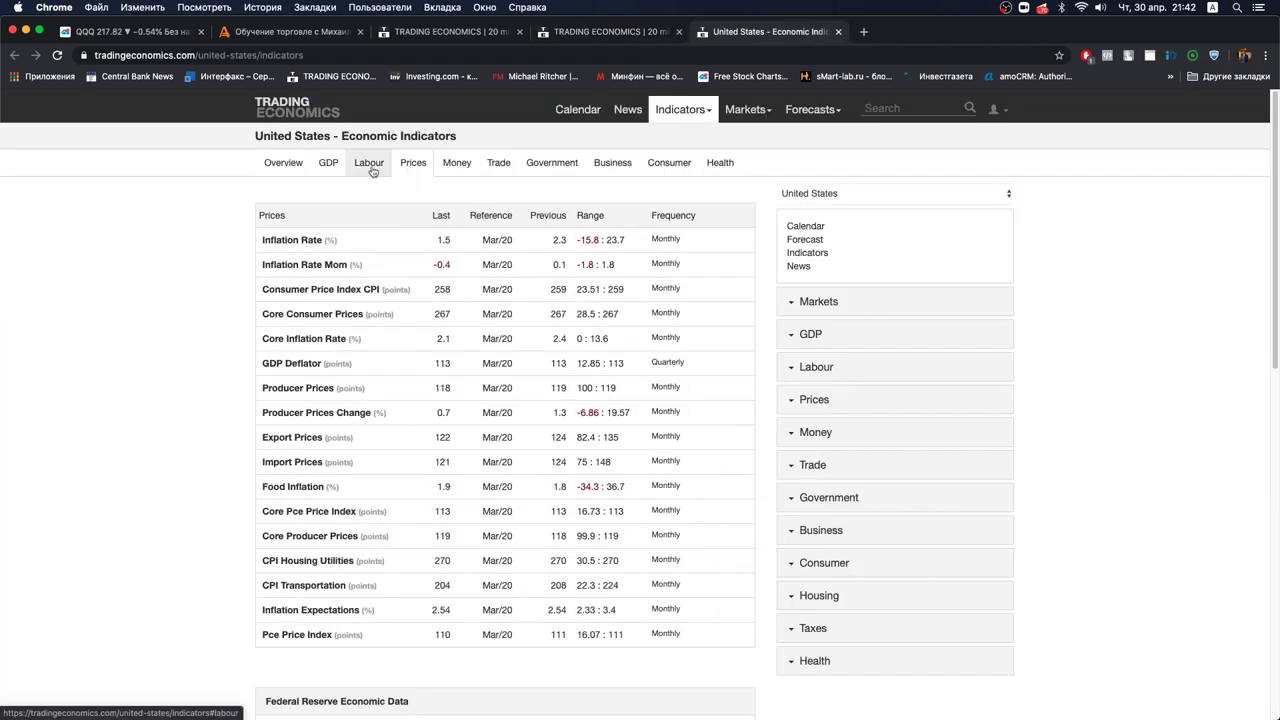
{"action": "left_click", "coordinate": [370, 163]}
{"action": "left_click", "coordinate": [306, 377]}
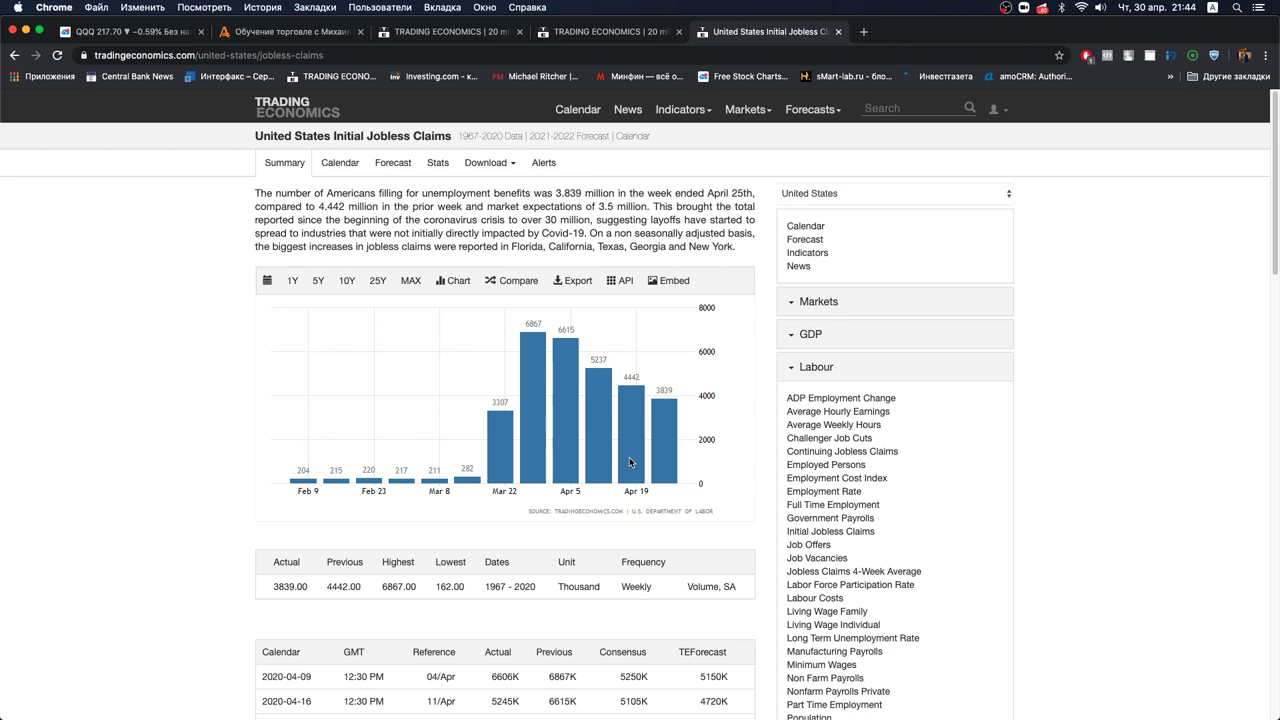
Step: Switch back to the Excel calendar and examine the interest-rate entries for Australia on 5 May and Great Britain on 7 May
{"action": "key", "text": "super+Tab"}
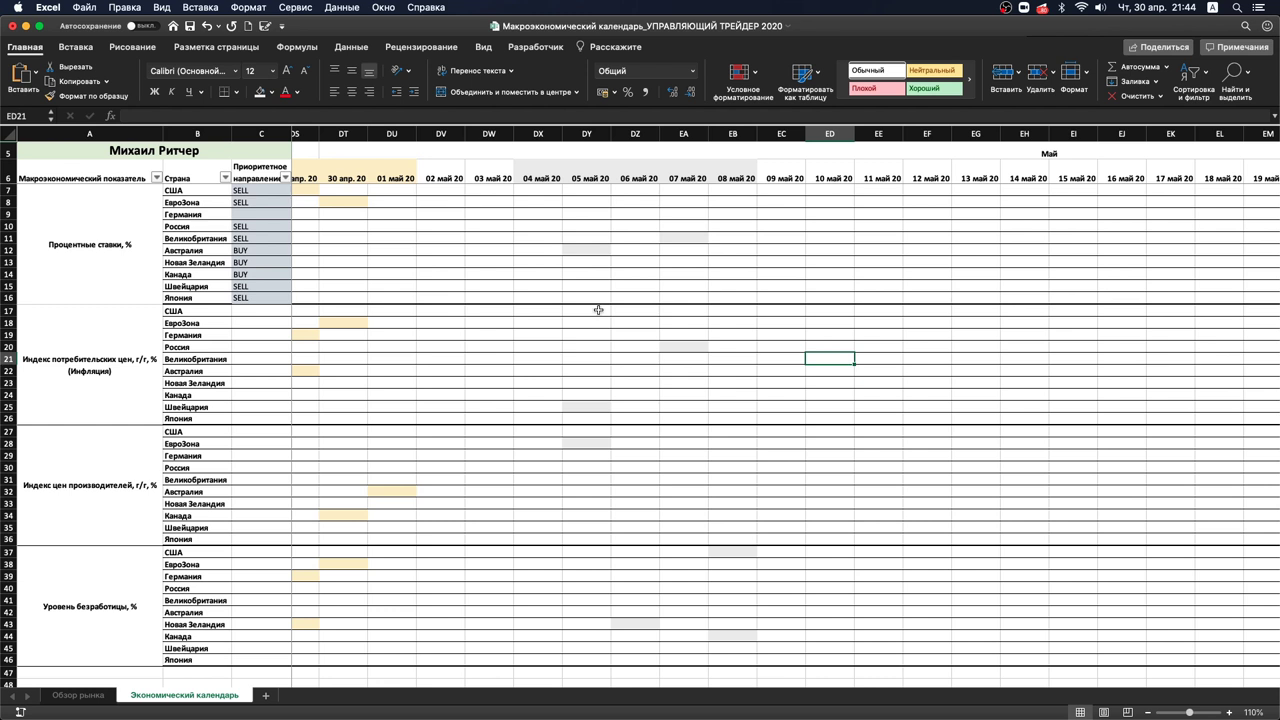
{"action": "left_click", "coordinate": [597, 250]}
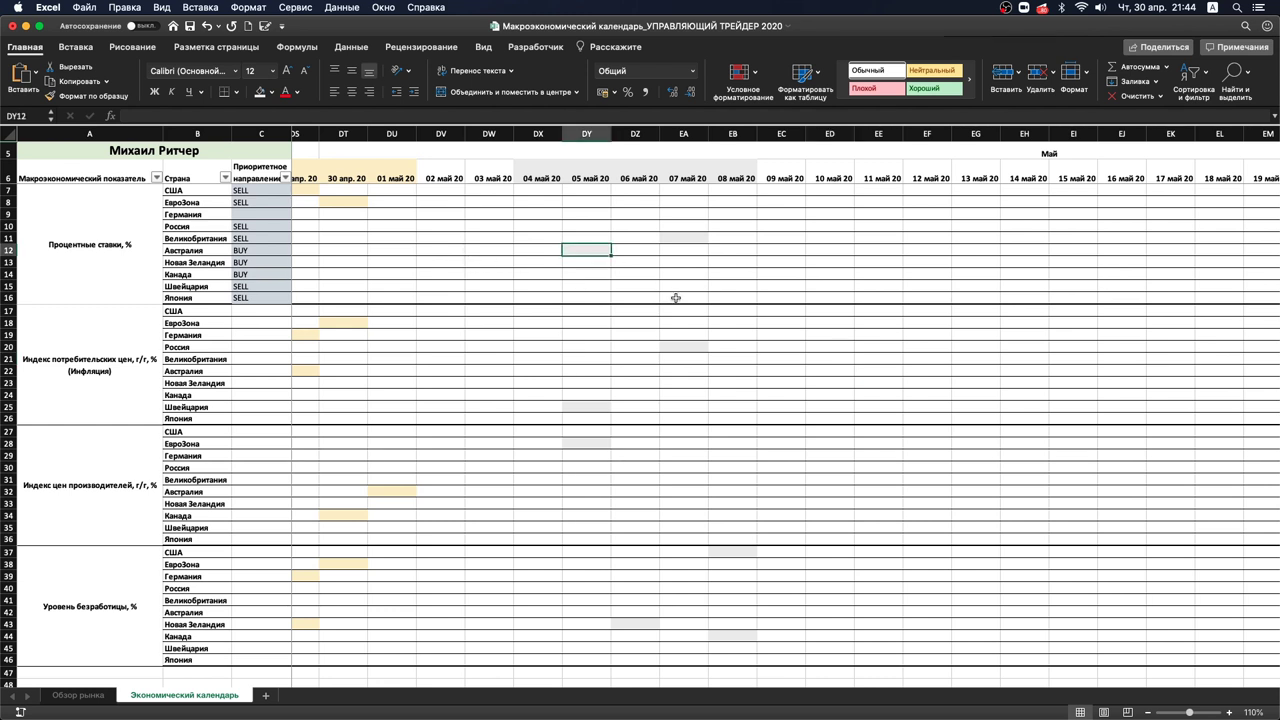
{"action": "key", "text": "Up"}
{"action": "key", "text": "Right"}
{"action": "key", "text": "Right"}
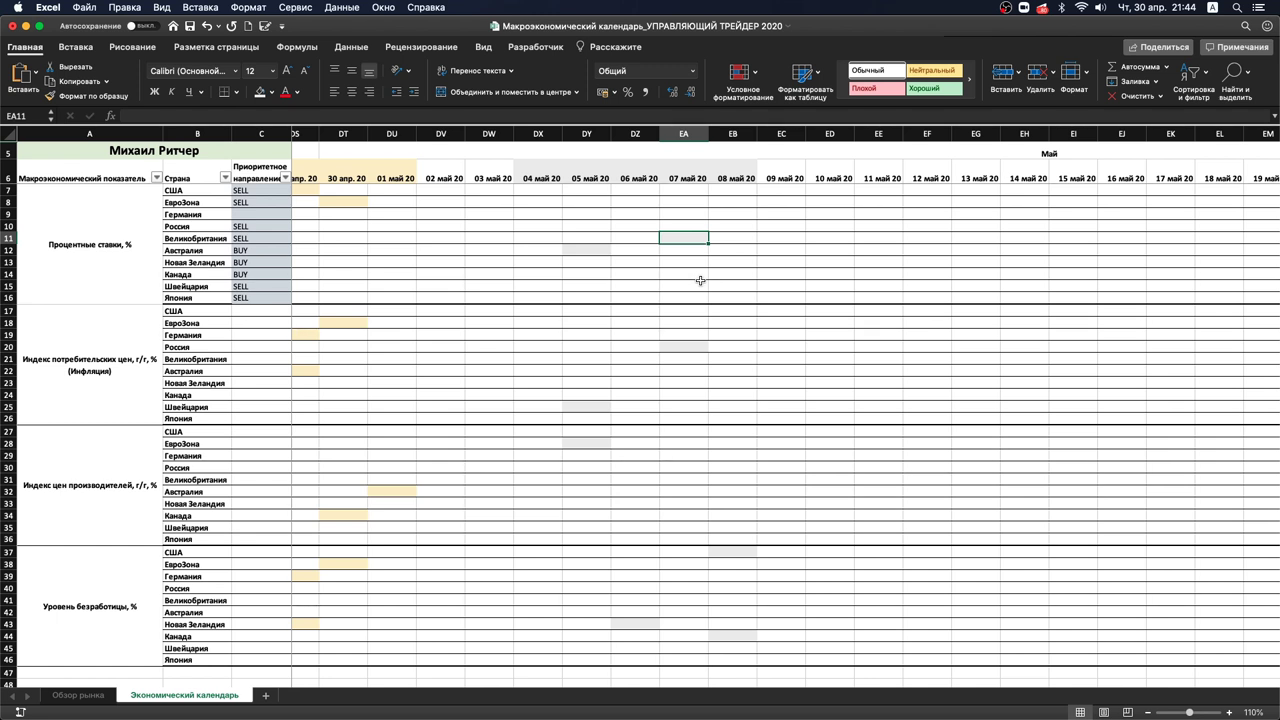
{"action": "left_click", "coordinate": [614, 285]}
{"action": "left_click", "coordinate": [580, 252]}
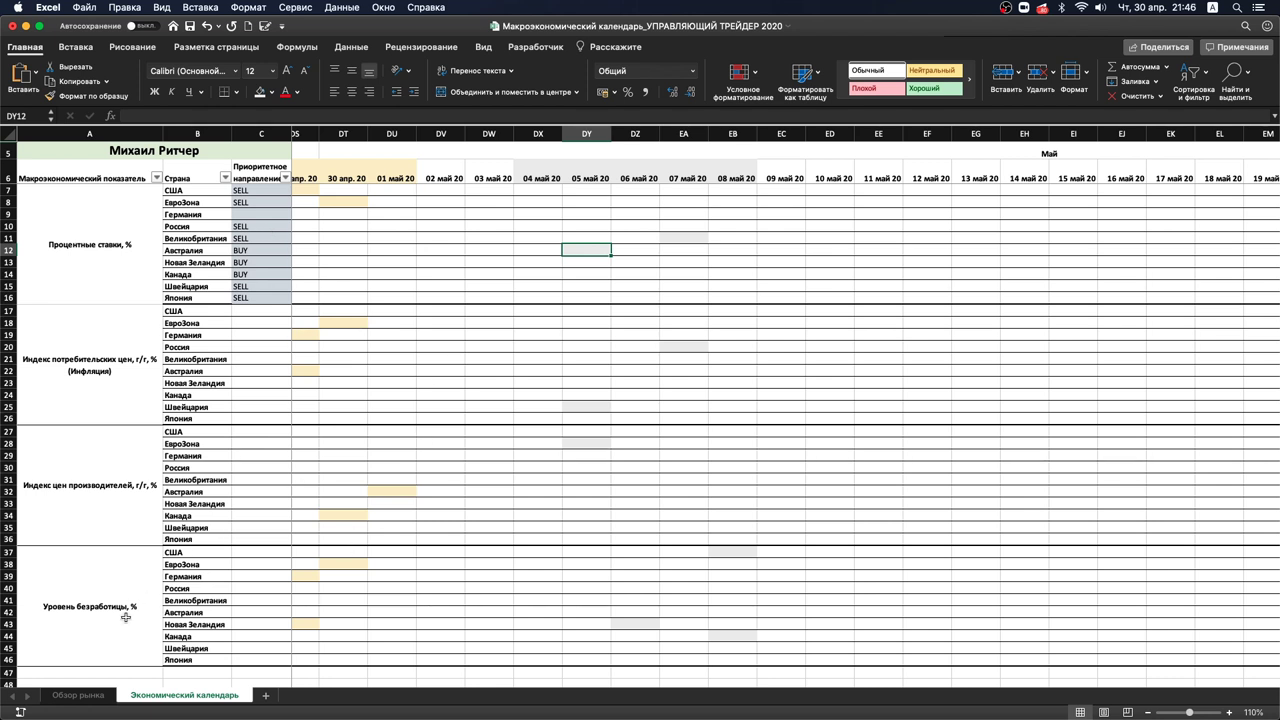
Step: On the "Обзор рынка" sheet, set the currency matrix date to 04.05.2020
{"action": "left_click", "coordinate": [88, 695]}
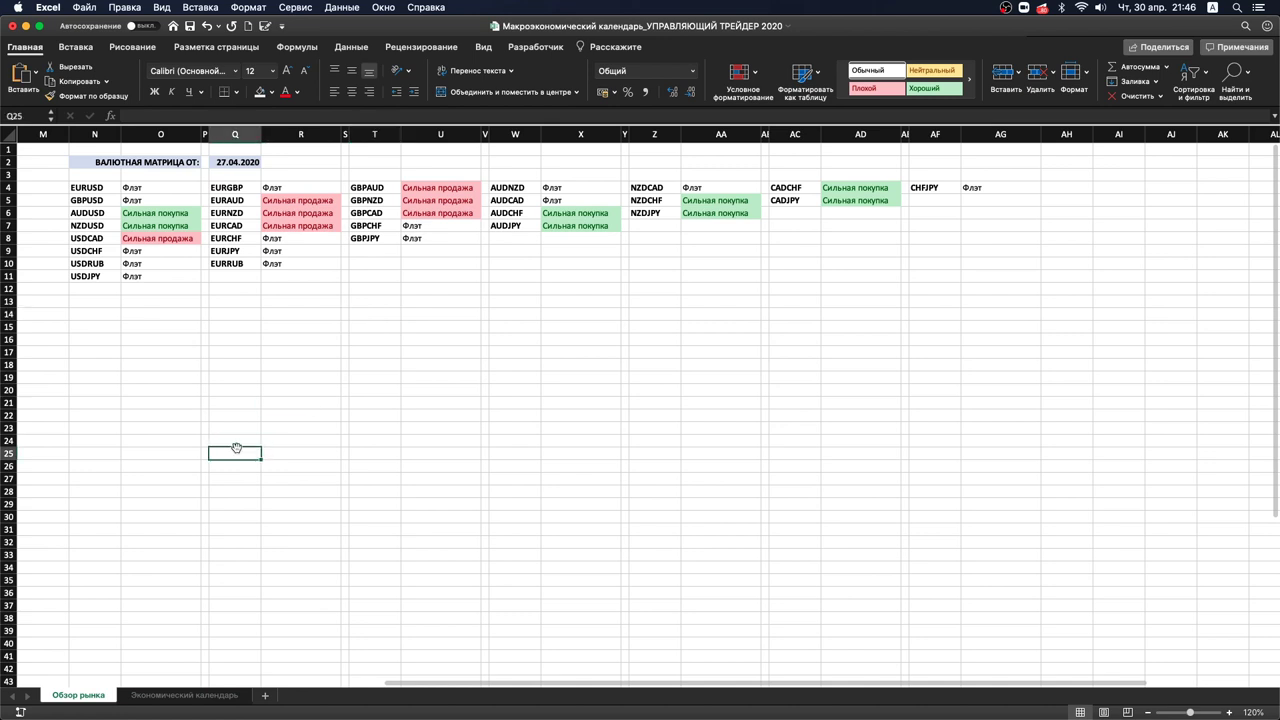
{"action": "left_click", "coordinate": [226, 163]}
{"action": "double_click", "coordinate": [226, 163]}
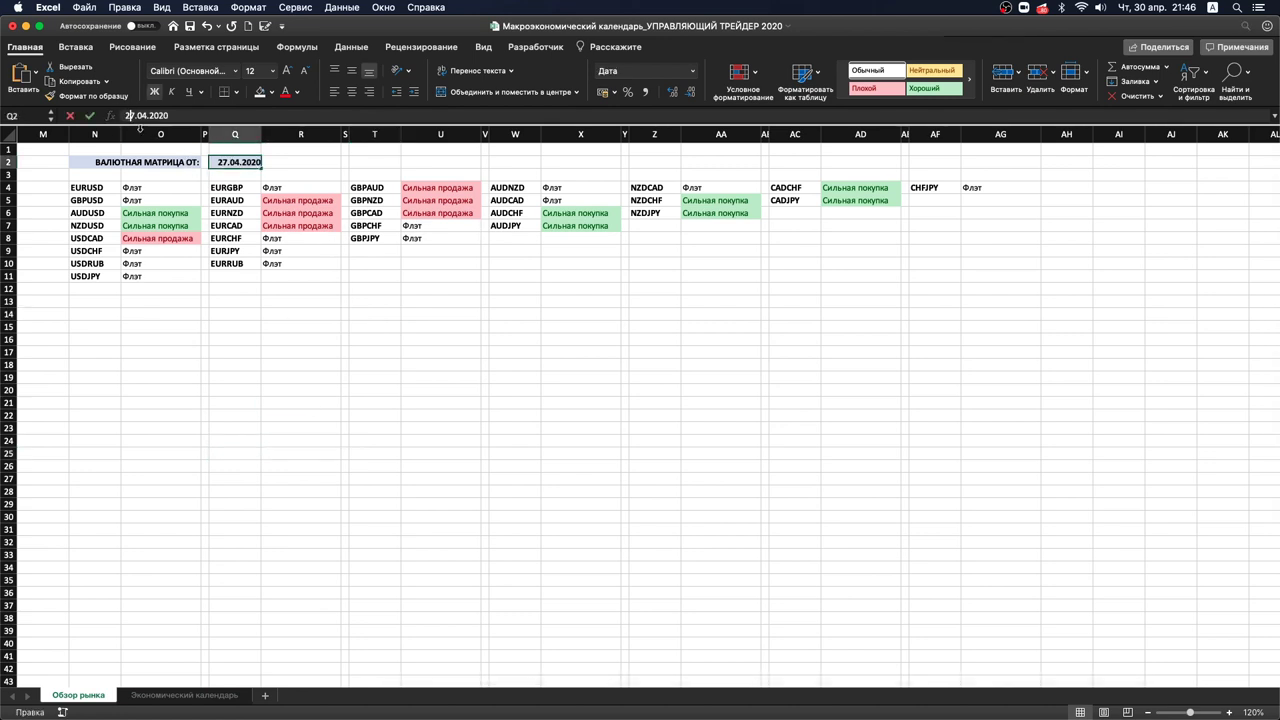
{"action": "key", "text": "BackSpace"}
{"action": "key", "text": "BackSpace"}
{"action": "type", "text": "04"}
{"action": "key", "text": "Delete"}
{"action": "type", "text": "5"}
{"action": "key", "text": "Return"}
{"action": "left_click", "coordinate": [431, 338]}
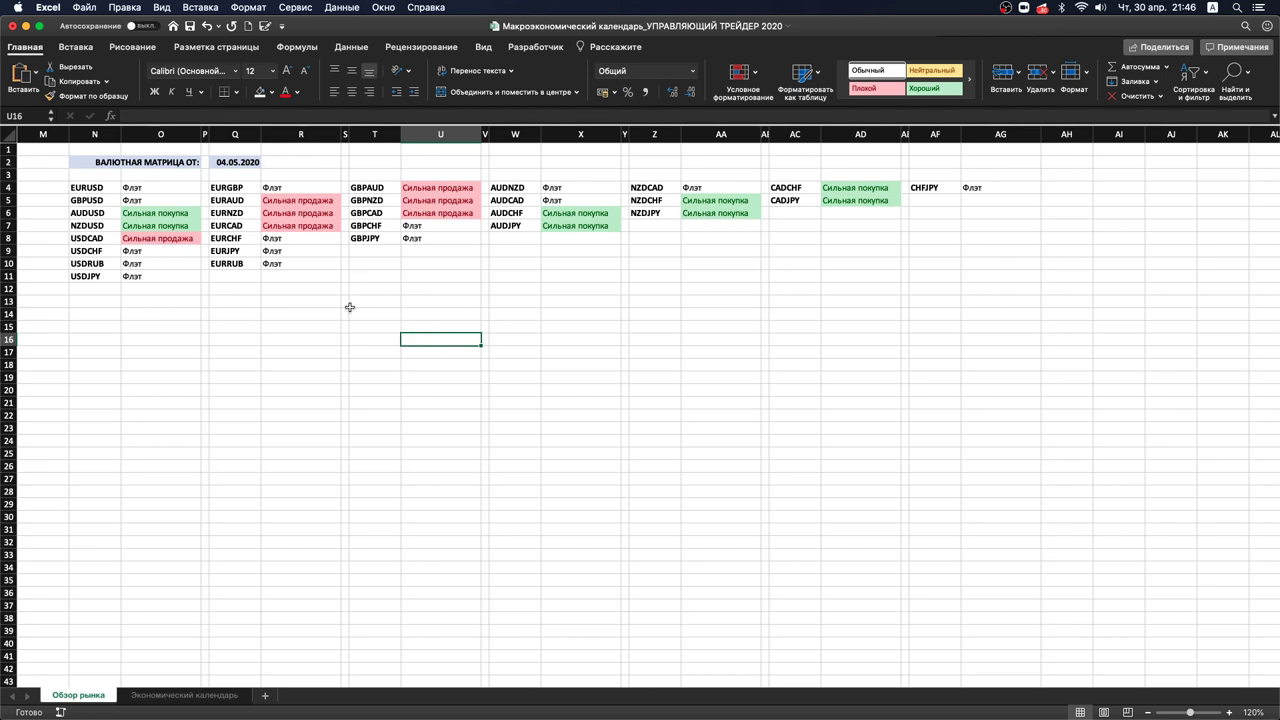
Step: Highlight the whole currency matrix for review, then switch to MetaTrader and bring the account balance below the open trades into view
{"action": "left_click_drag", "start_coordinate": [94, 188], "coordinate": [986, 264]}
{"action": "left_click", "coordinate": [542, 366]}
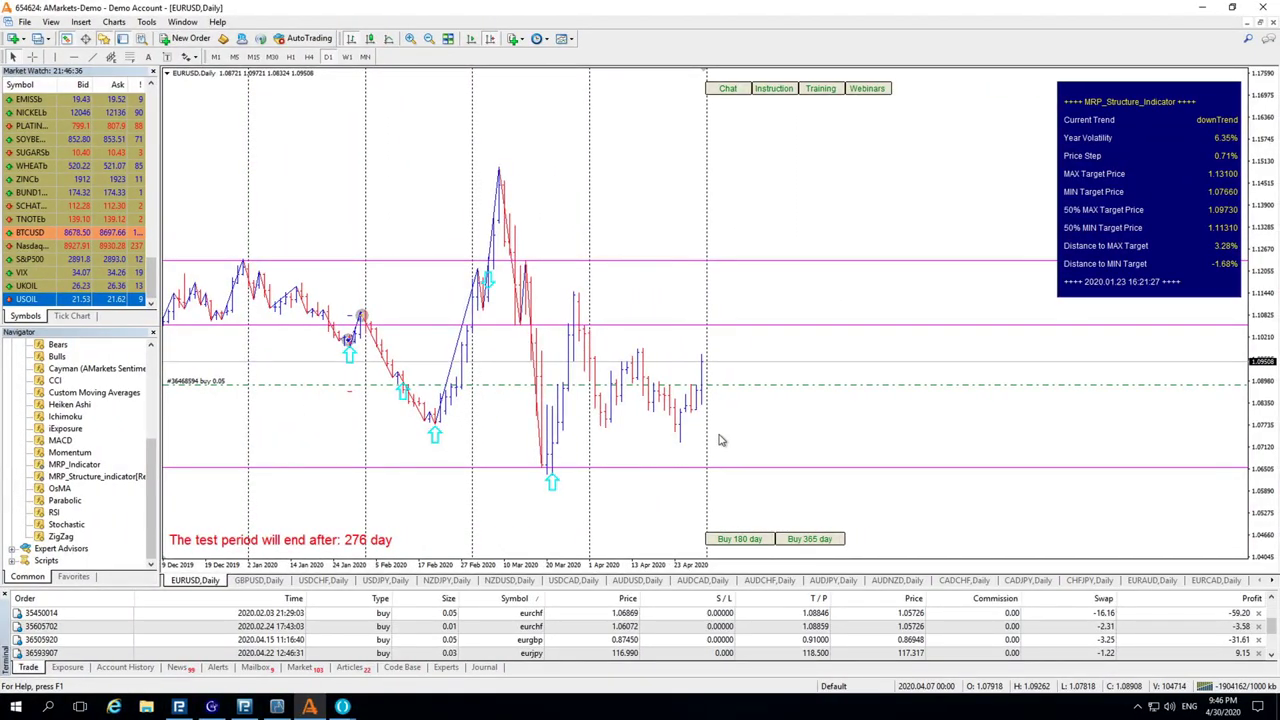
{"action": "scroll", "coordinate": [365, 617], "scroll_direction": "down", "scroll_amount": 3}
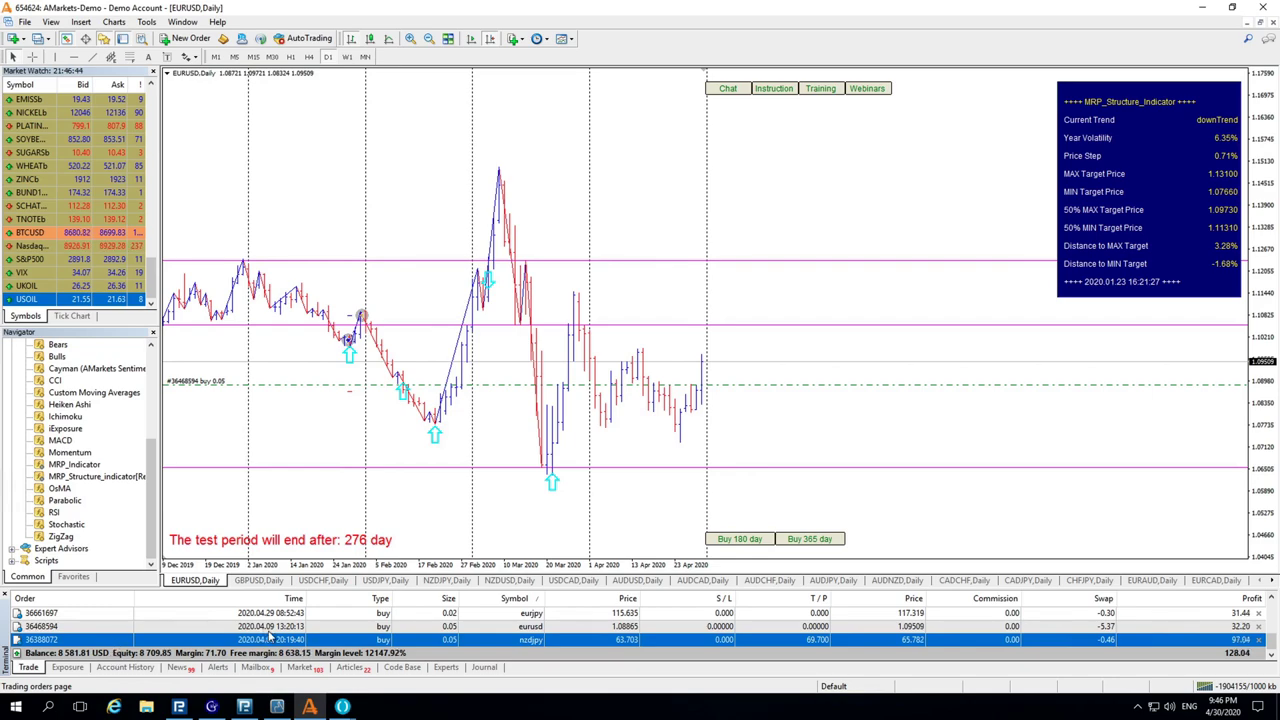
Step: Calculate the account's percentage gain in Calculator: divide 8581 by 5000, subtract 1 and multiply by 100, then quit Calculator
{"action": "key", "text": "ctrl+Left"}
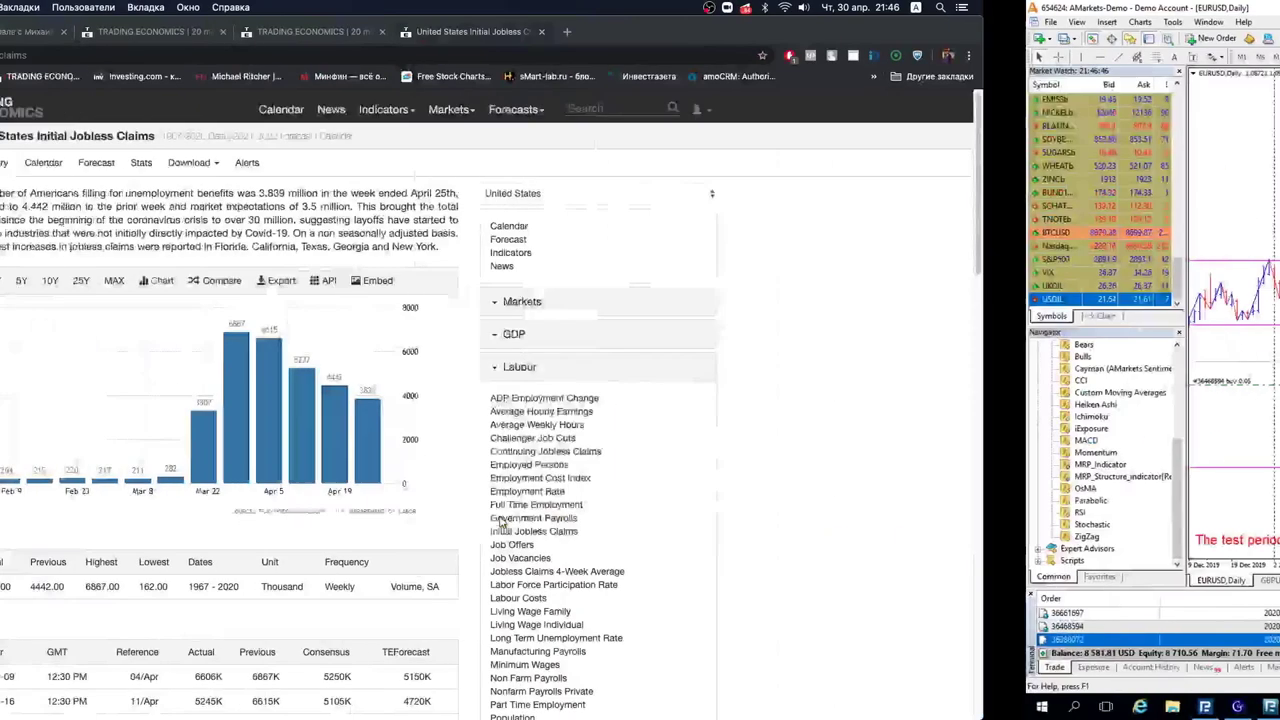
{"action": "key", "text": "super+space"}
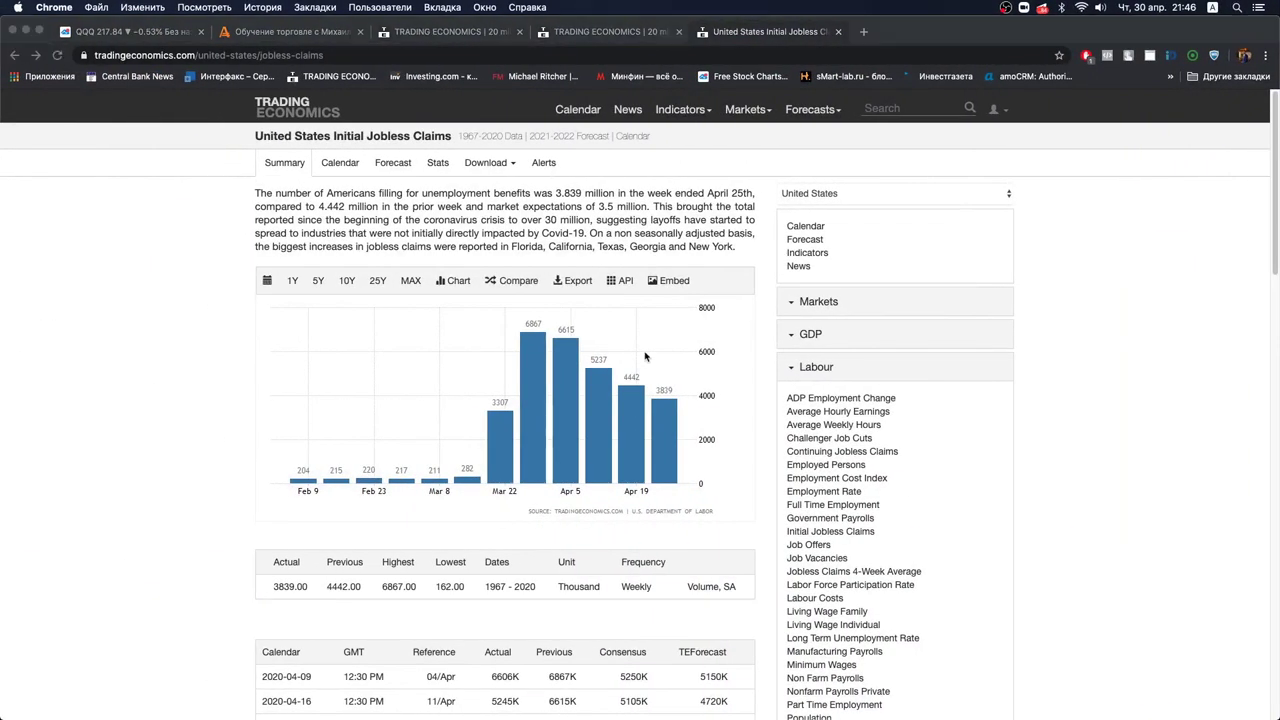
{"action": "type", "text": "85"}
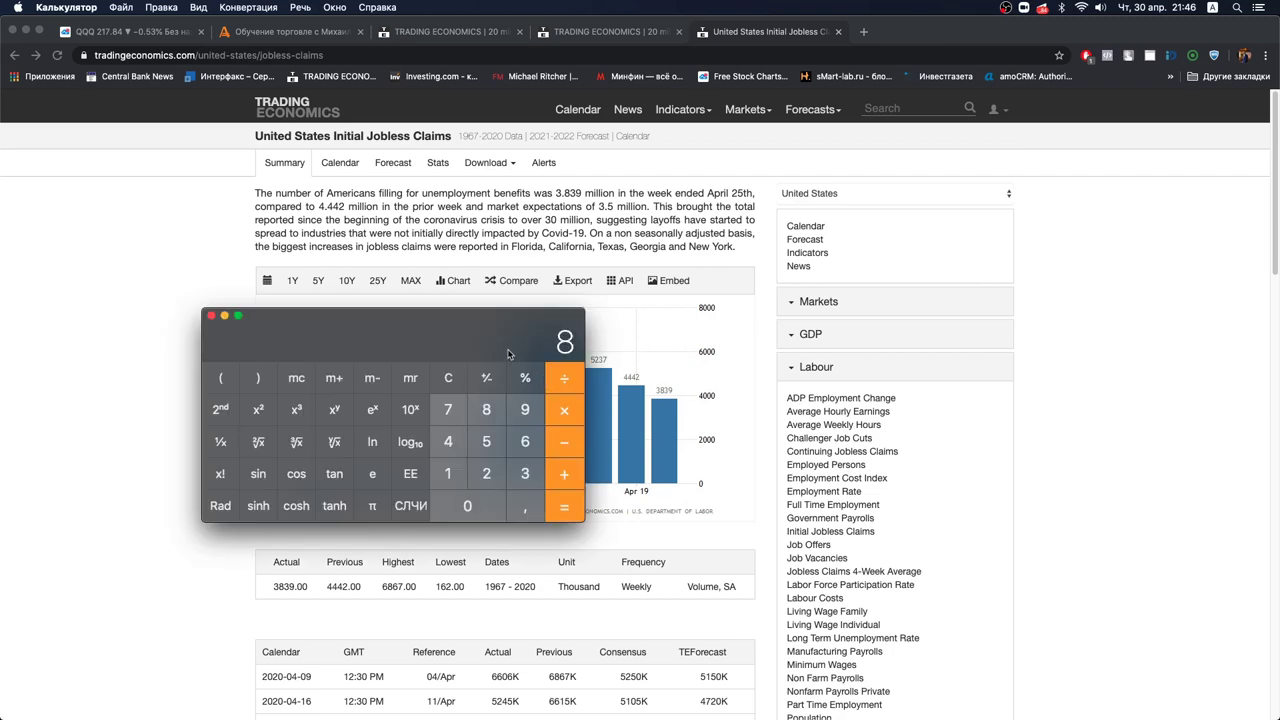
{"action": "key", "text": "ctrl+Right"}
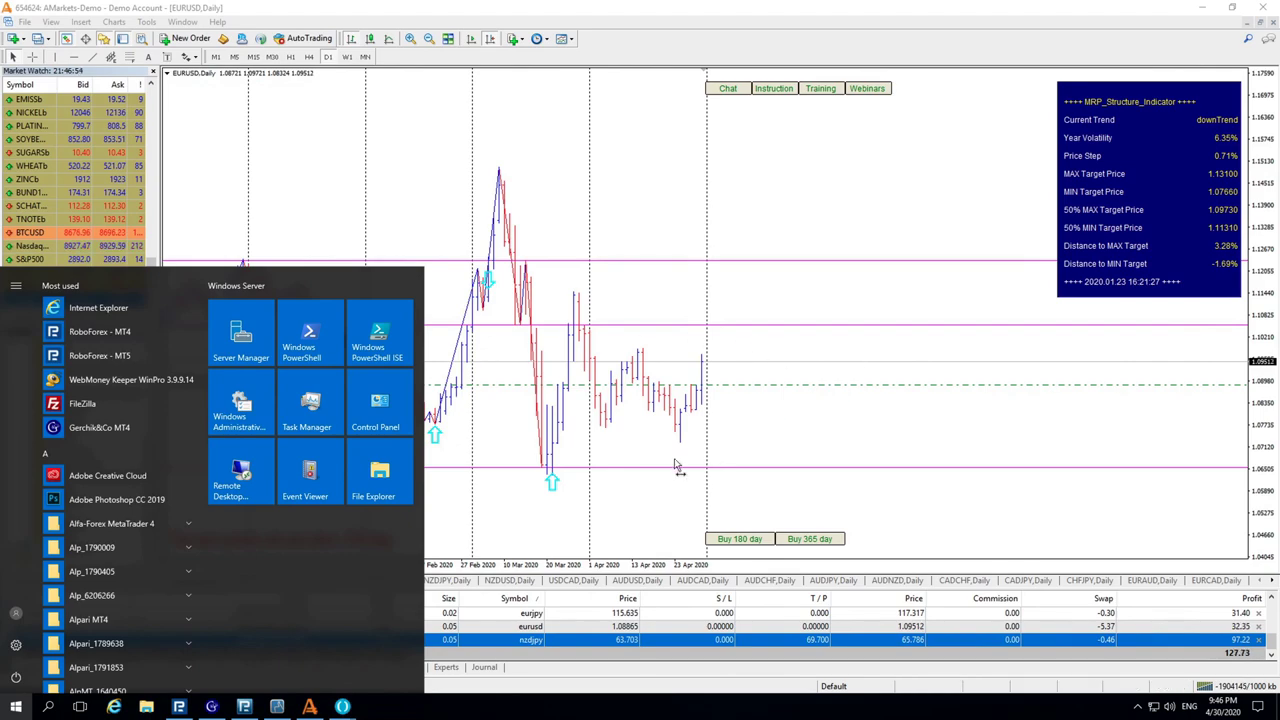
{"action": "left_click", "coordinate": [680, 466]}
{"action": "key", "text": "ctrl+Left"}
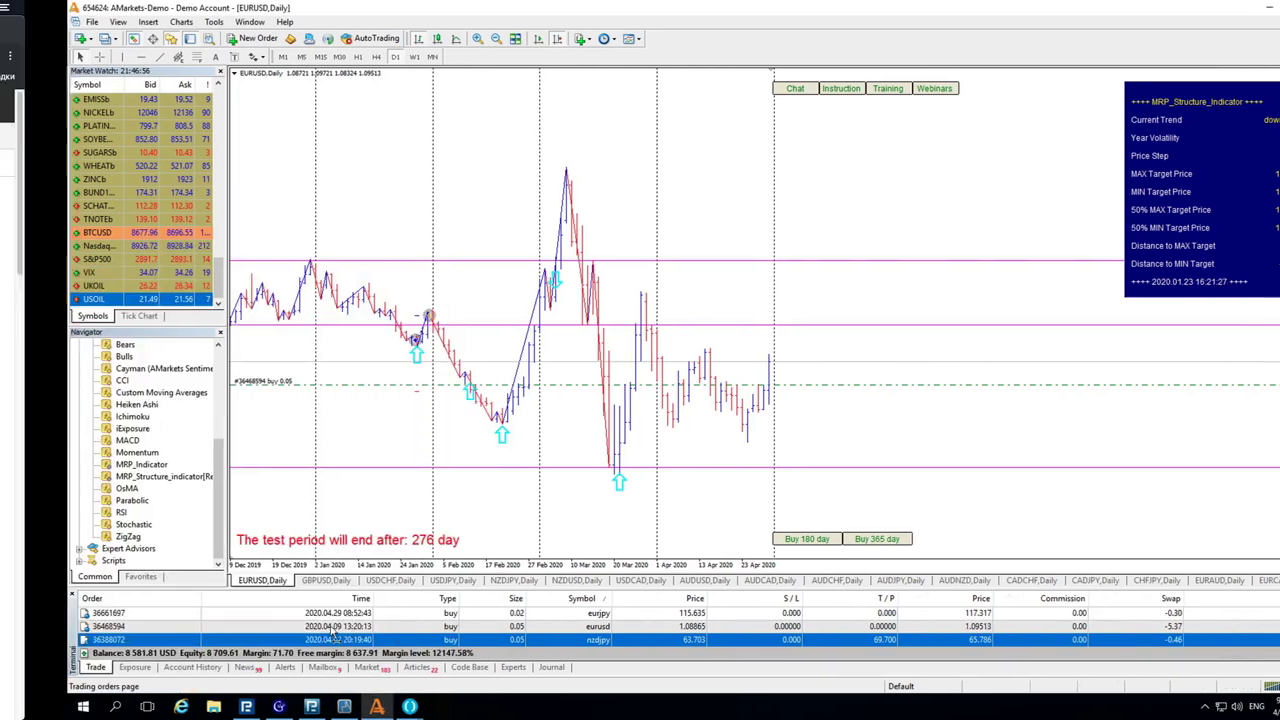
{"action": "type", "text": "81"}
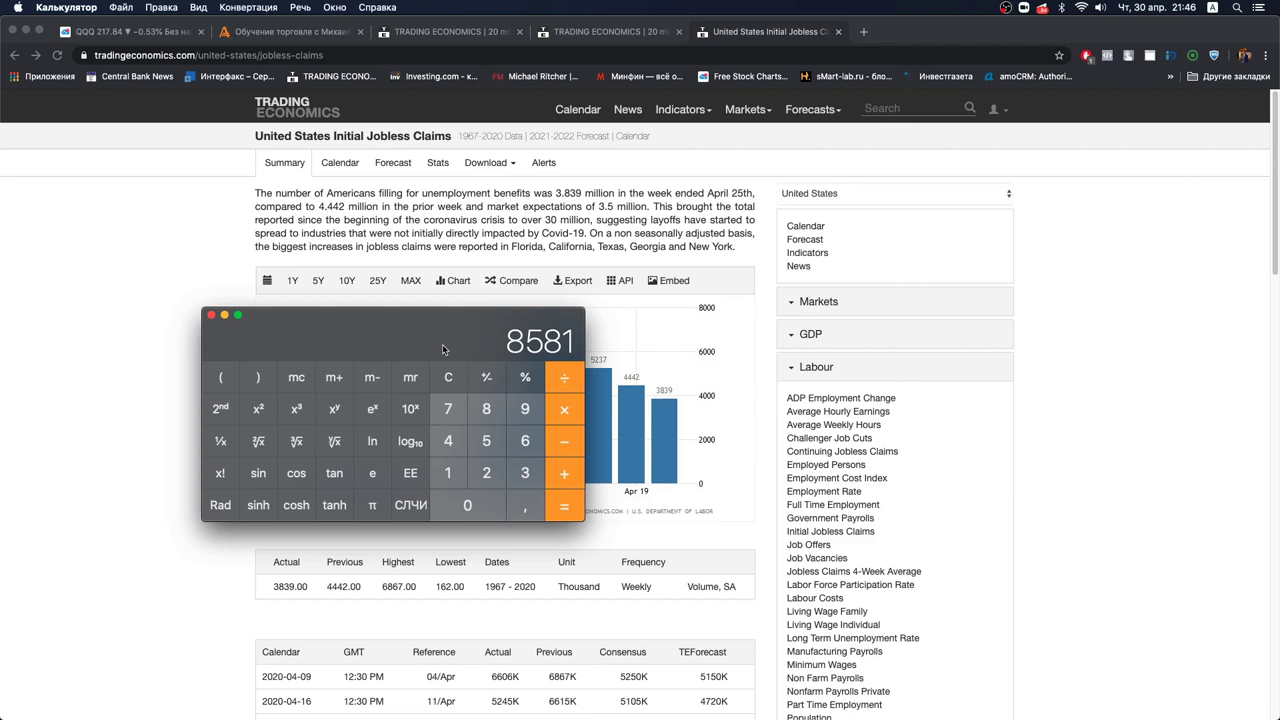
{"action": "type", "text": "/5000=-1=*10"}
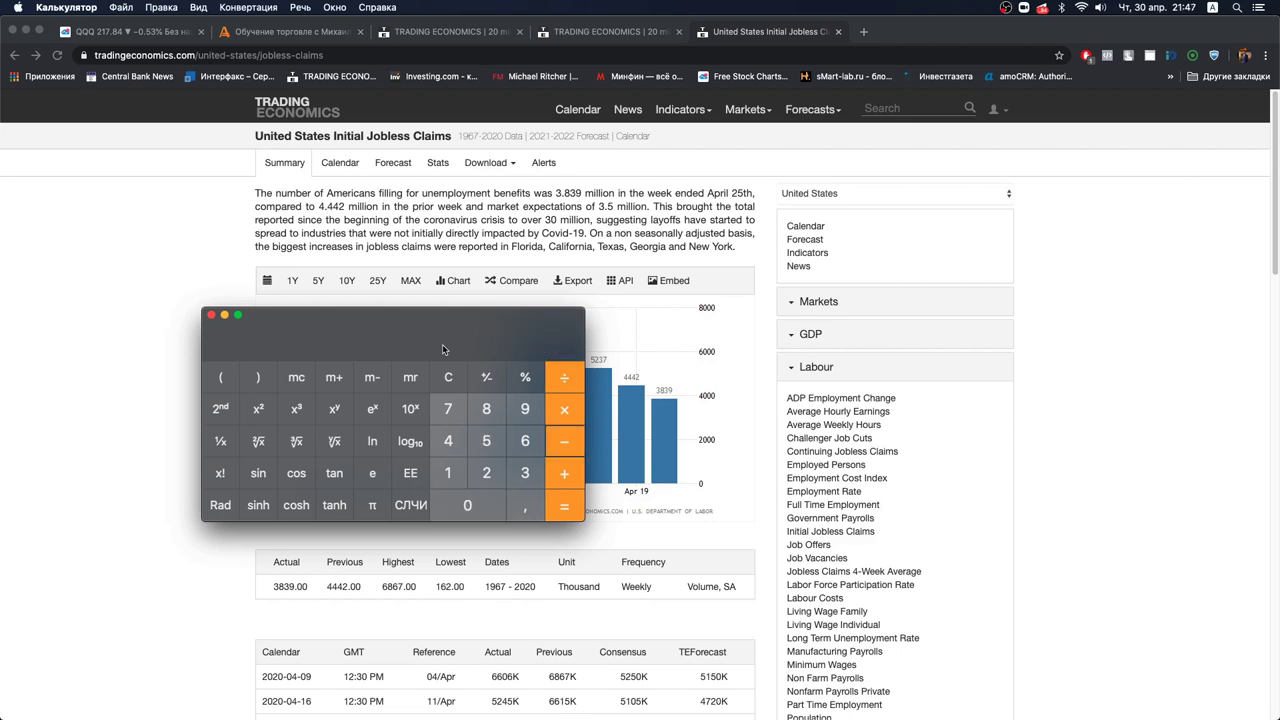
{"action": "type", "text": "0="}
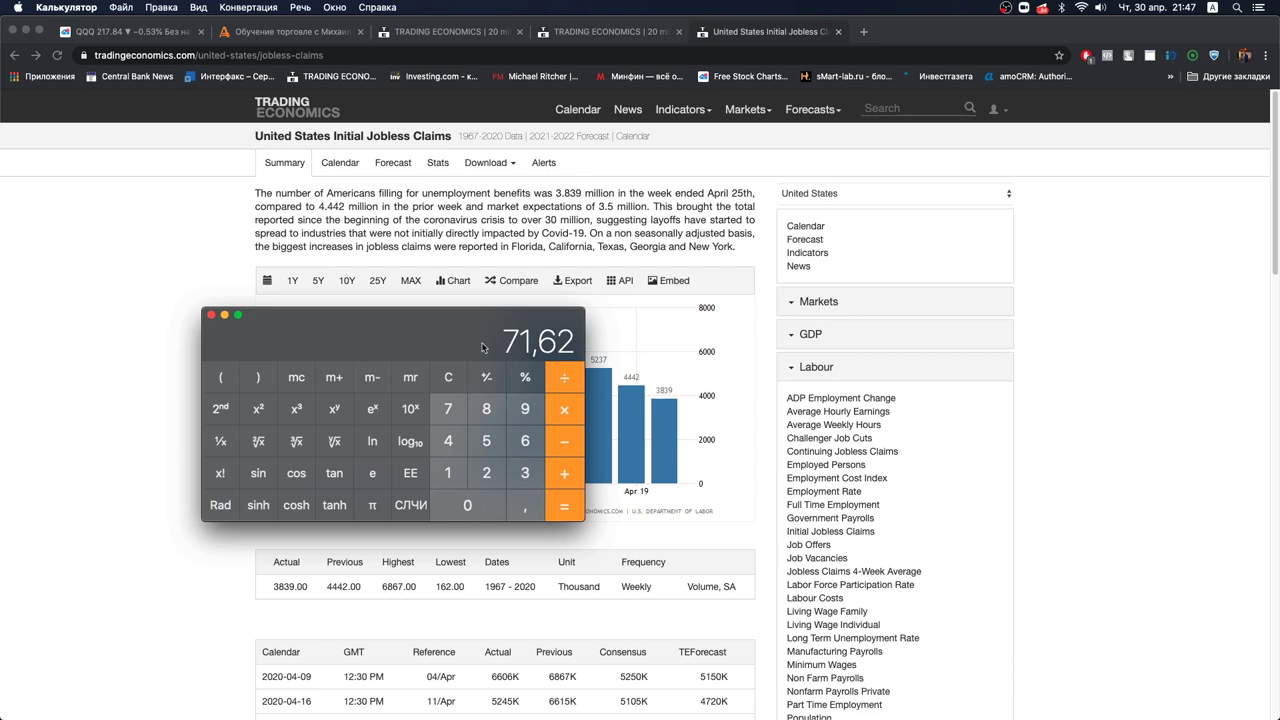
{"action": "key", "text": "super+q"}
Step: Switch back to MetaTrader and inspect the recent price area of the EURUSD daily chart with the crosshair
{"action": "key", "text": "ctrl+Right"}
{"action": "left_click", "coordinate": [631, 434]}
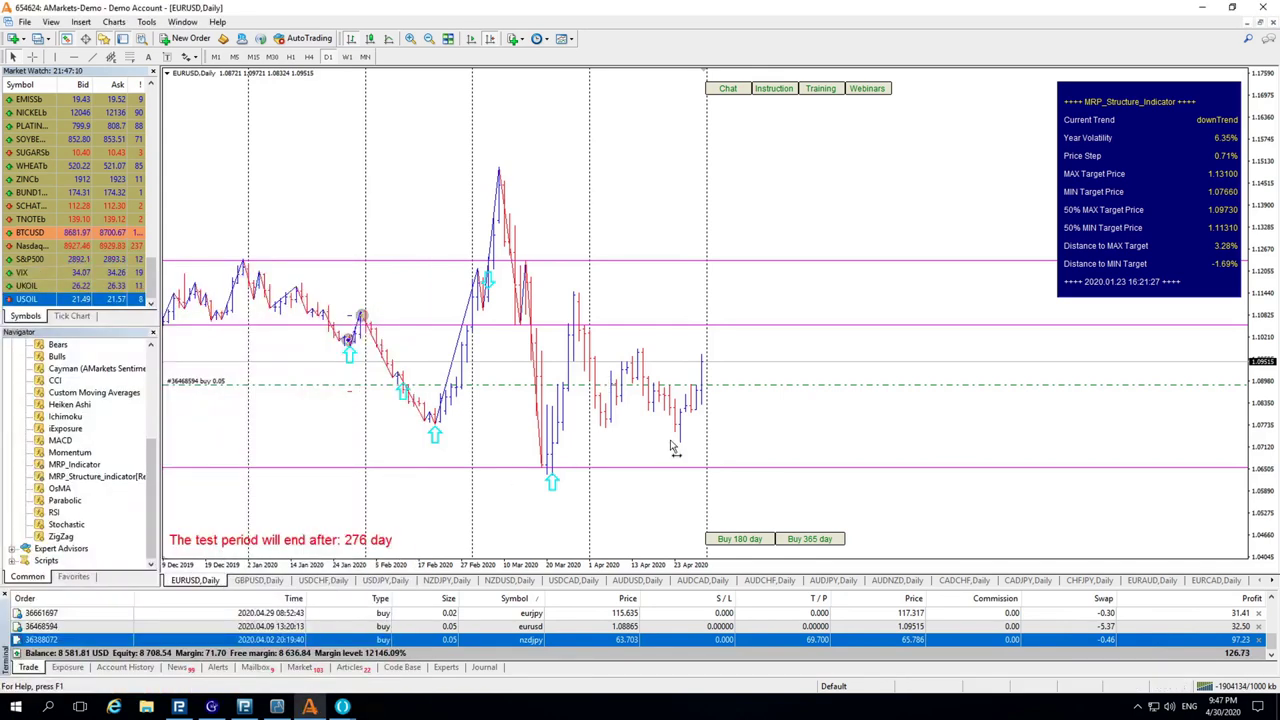
{"action": "middle_click", "coordinate": [715, 391]}
{"action": "middle_click", "coordinate": [743, 331]}
{"action": "middle_click", "coordinate": [717, 382]}
{"action": "middle_click", "coordinate": [766, 290]}
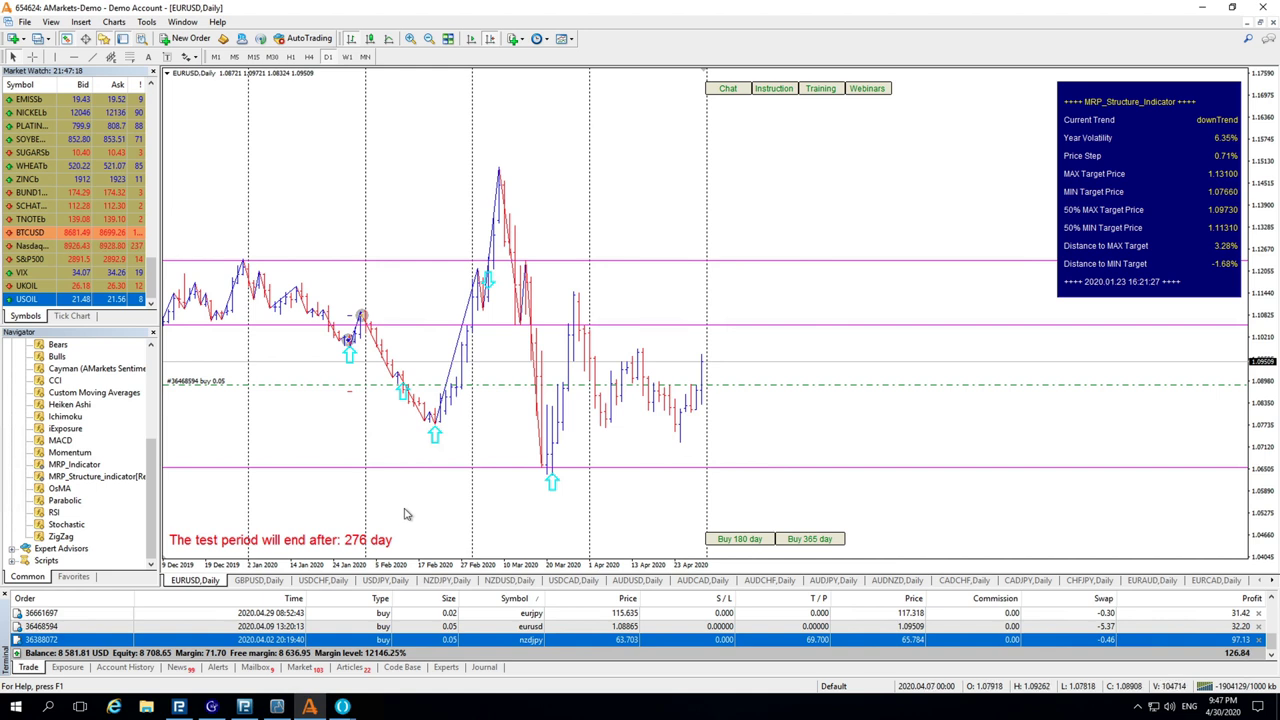
{"action": "middle_click", "coordinate": [740, 440]}
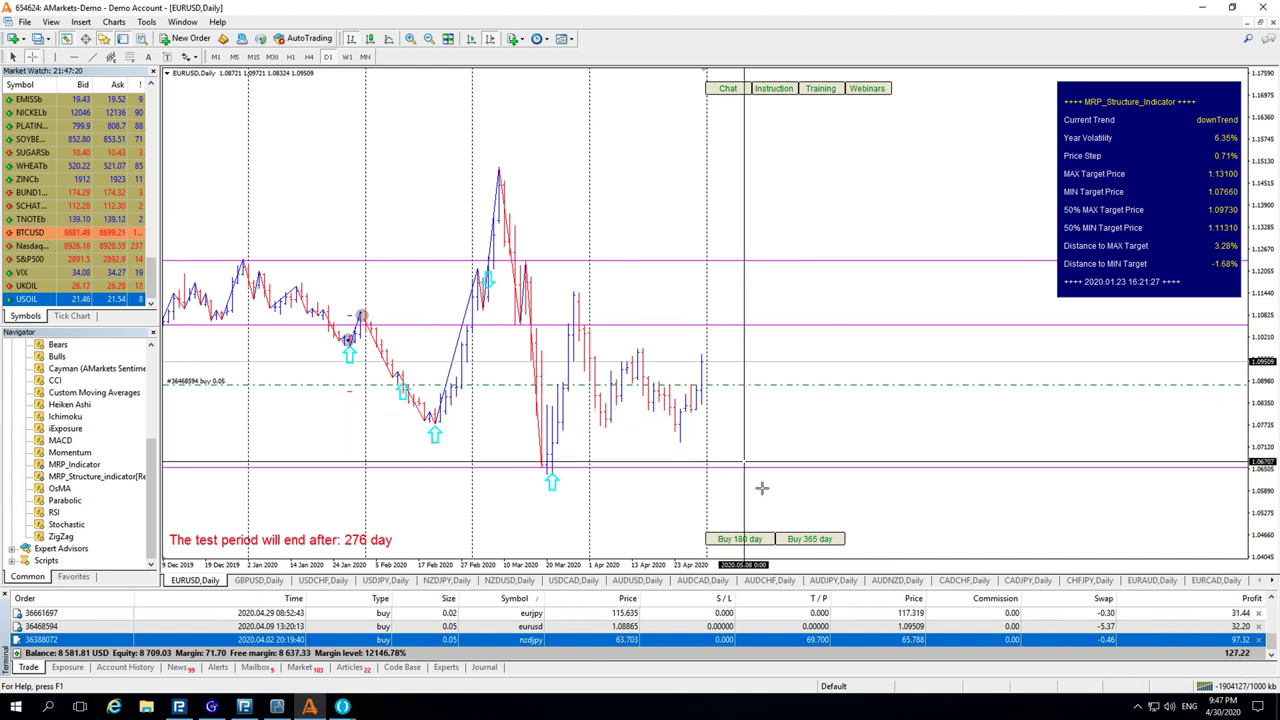
{"action": "middle_click", "coordinate": [826, 509]}
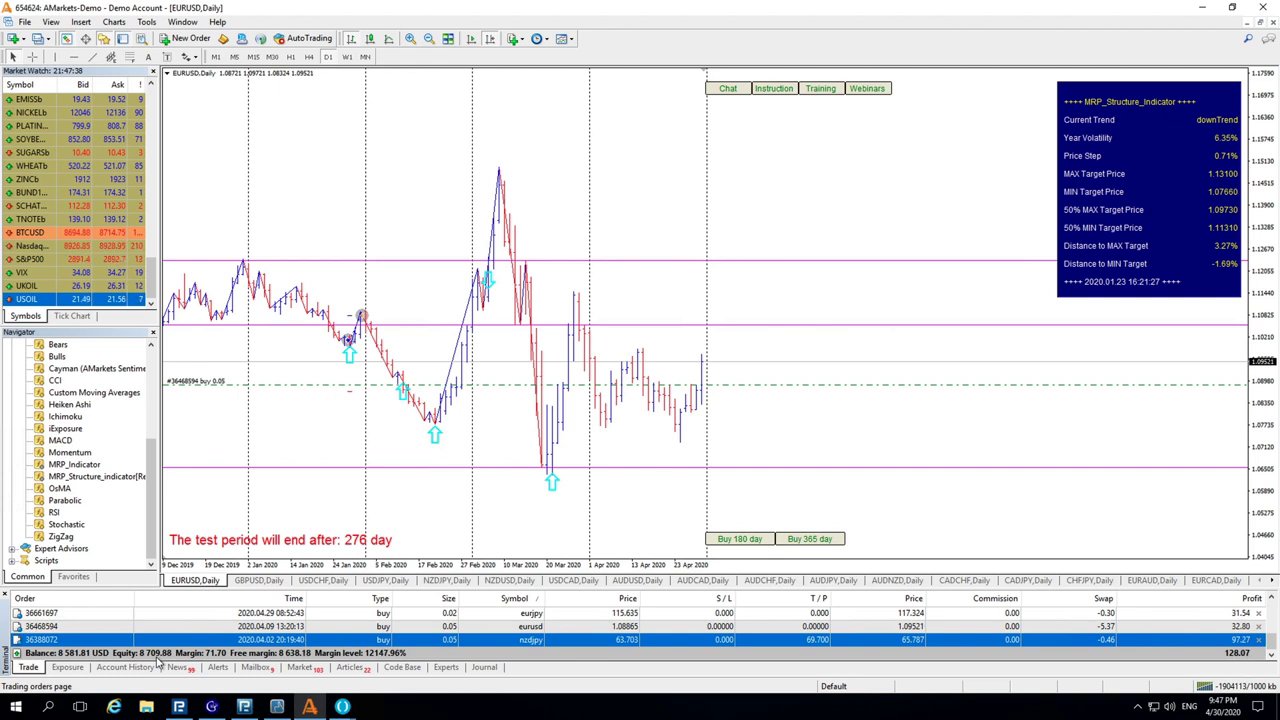
Step: Open the GBPUSD daily chart and inspect its latest price area with the crosshair
{"action": "left_click", "coordinate": [249, 582]}
{"action": "middle_click", "coordinate": [700, 370]}
{"action": "left_click", "coordinate": [753, 268]}
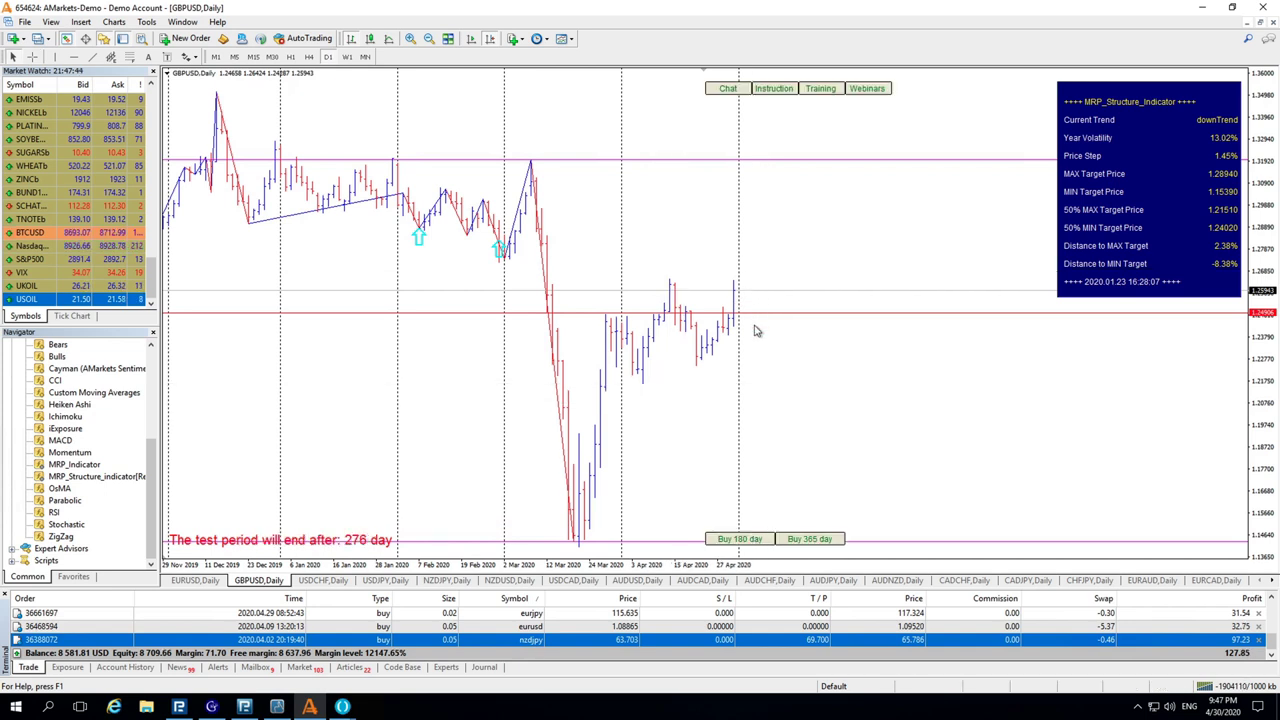